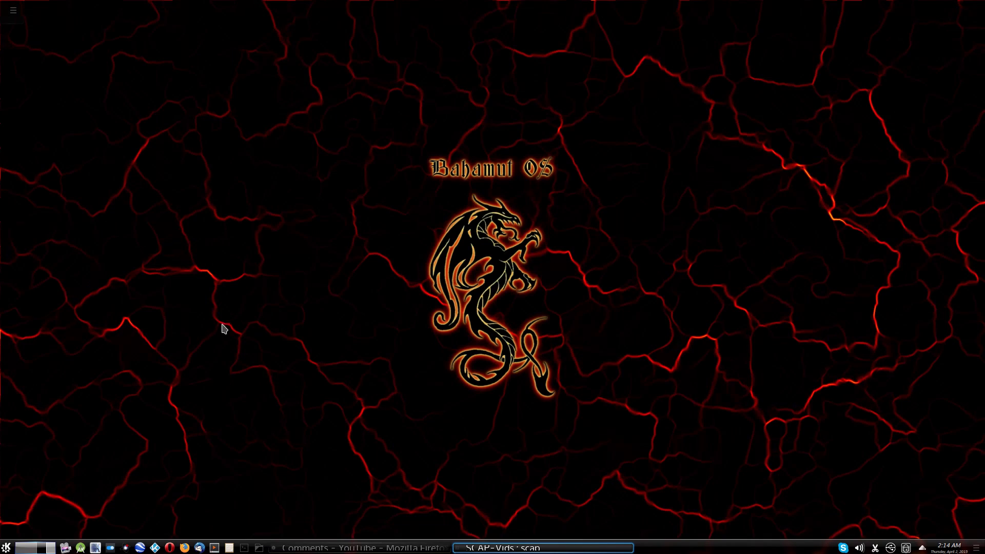
Raise the Firefox 'Comments - YouTube' window from the taskbar and scroll the comments page.
click(315, 548)
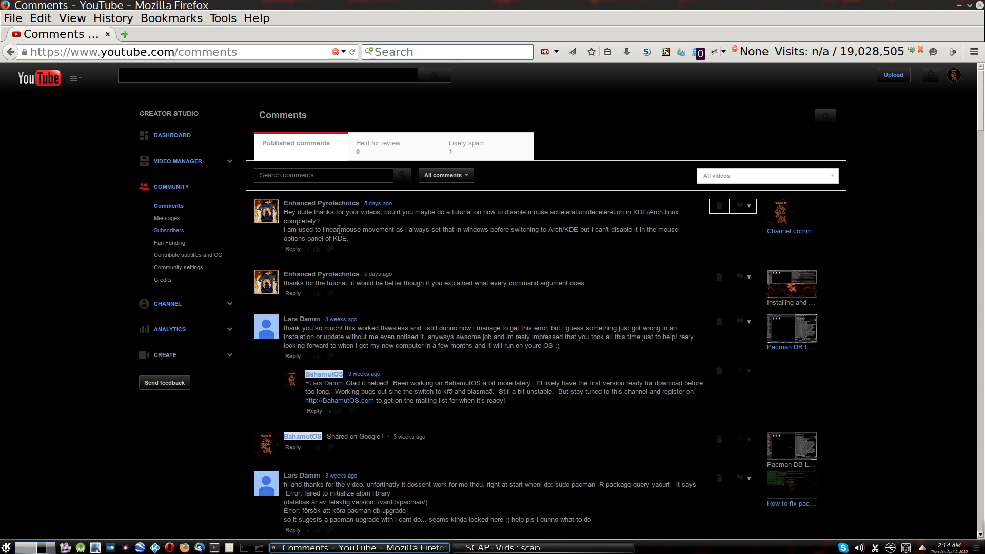
scroll(339, 229, down, 1)
click(304, 191)
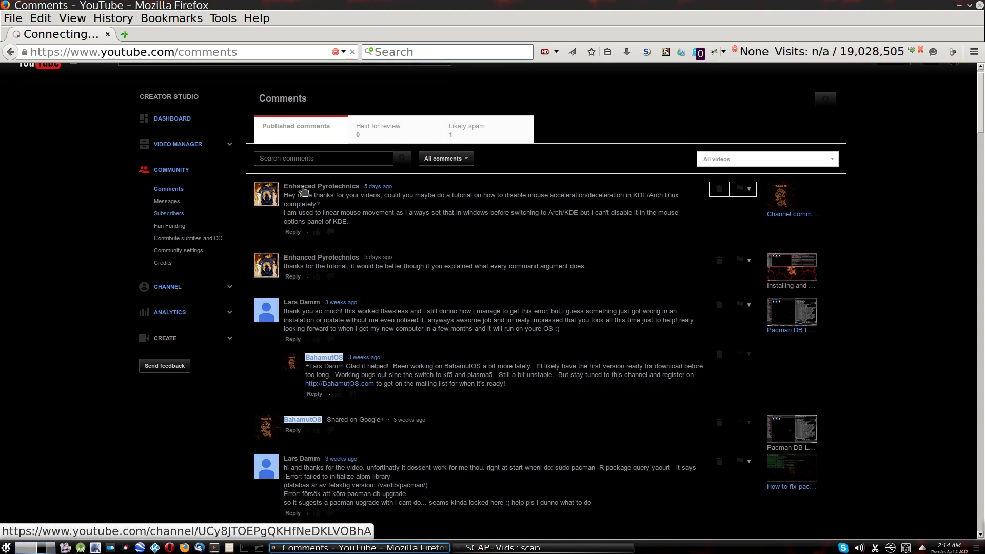
key(Escape)
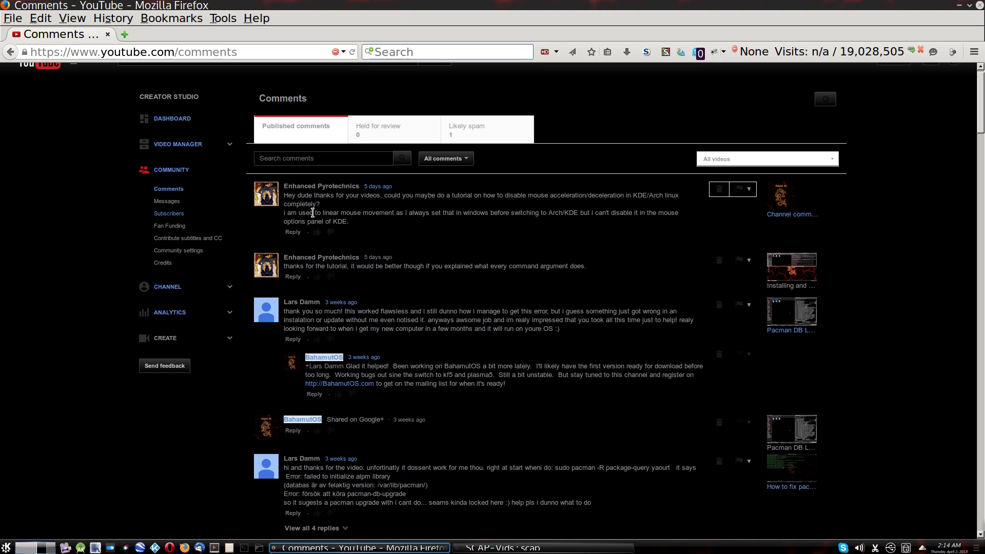
drag(322, 213, 389, 211)
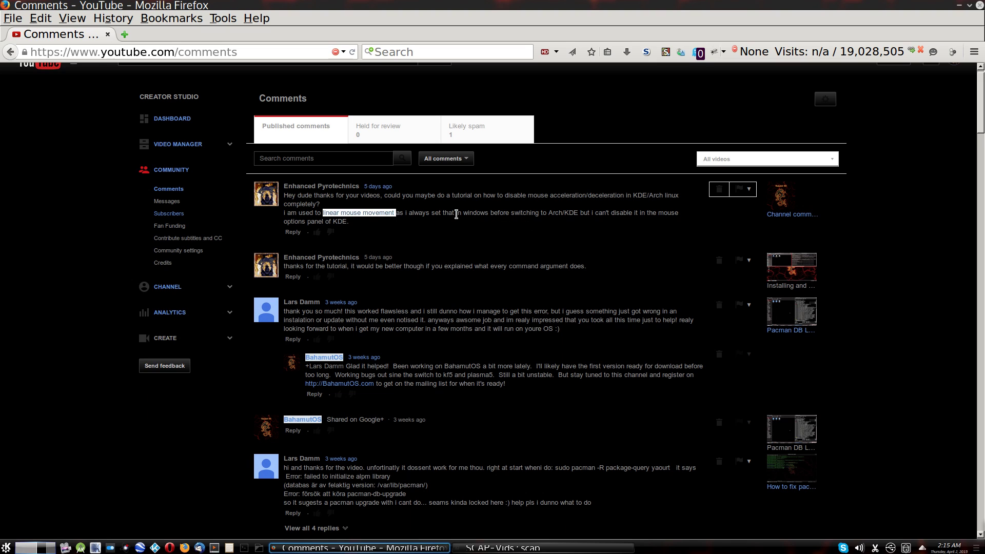
click(455, 213)
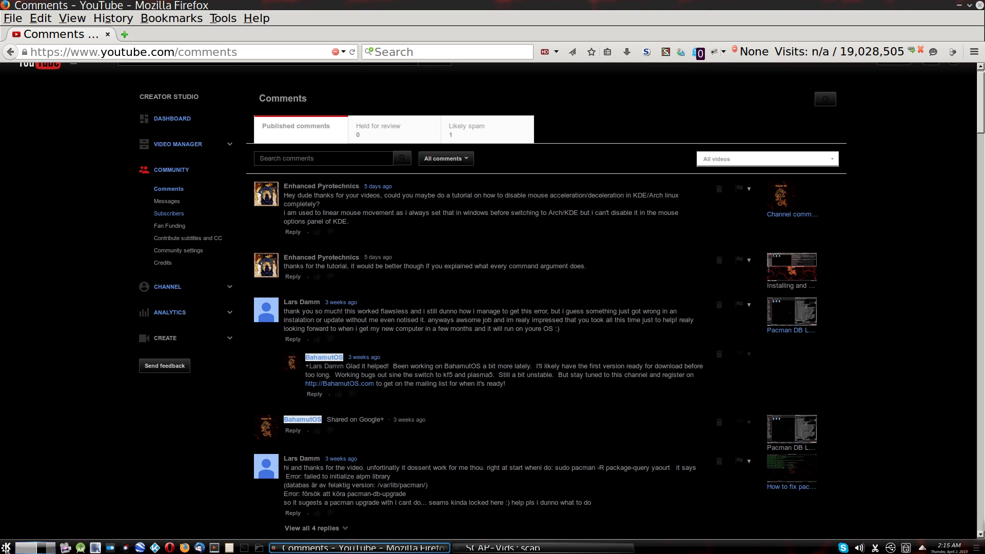
Launch System Settings from the launcher's Settings application category.
click(6, 546)
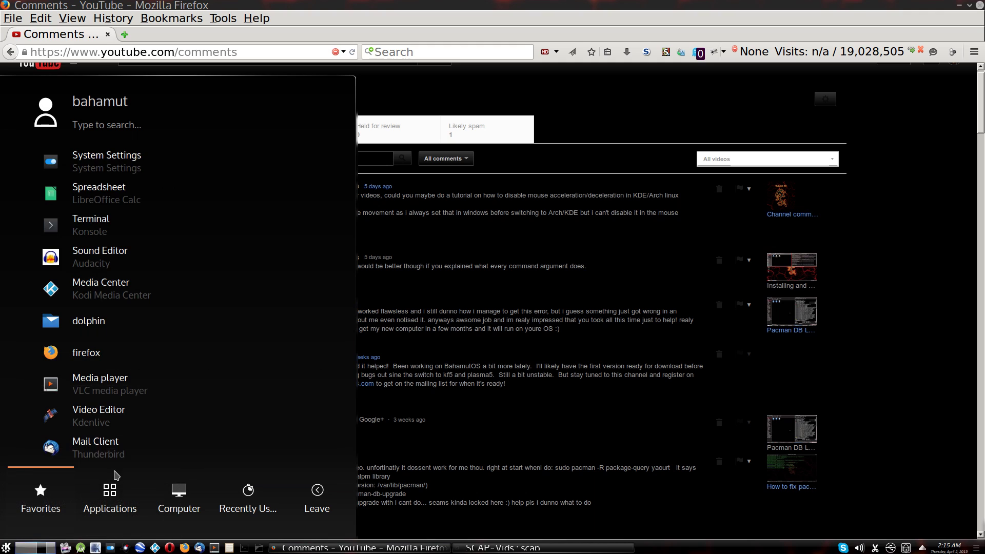
click(120, 497)
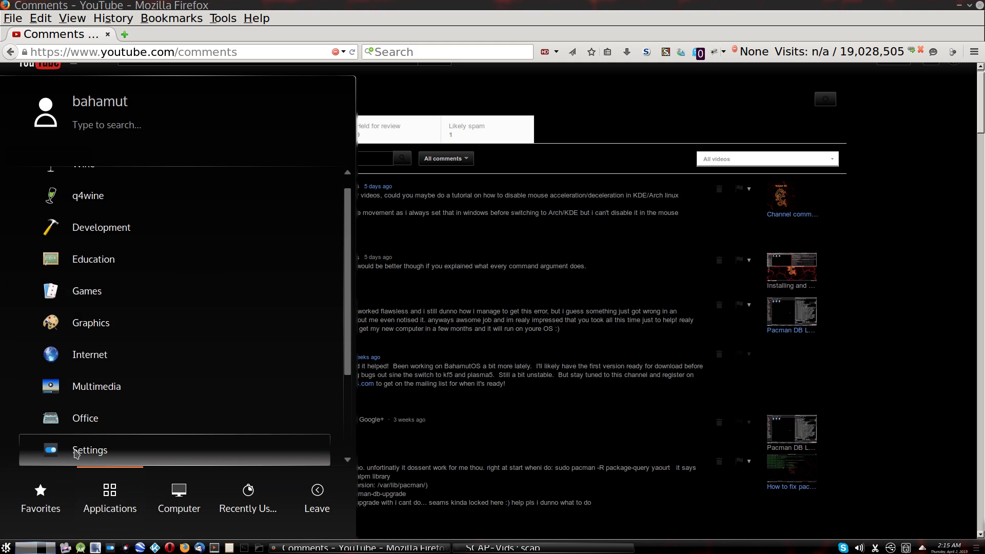
scroll(67, 441, down, 1)
click(68, 412)
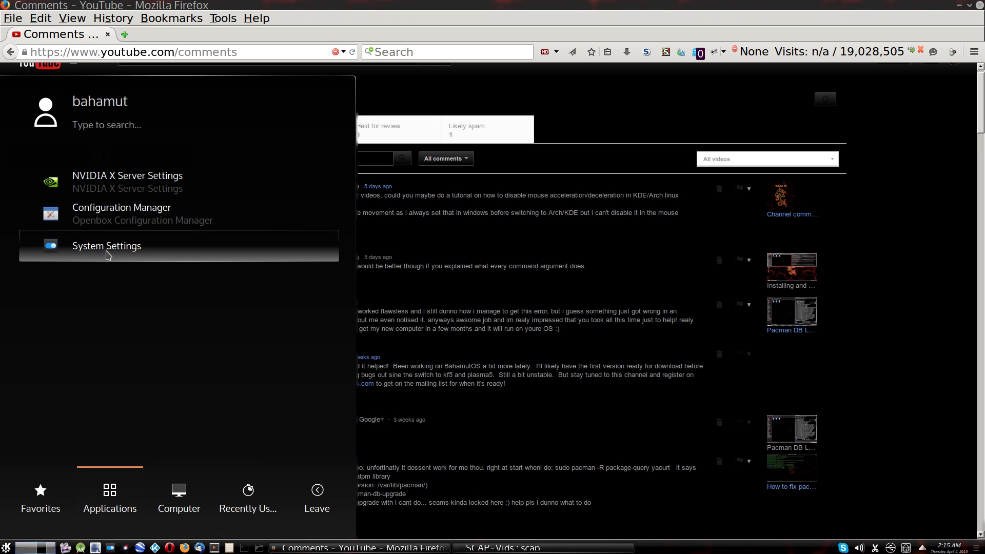
click(95, 250)
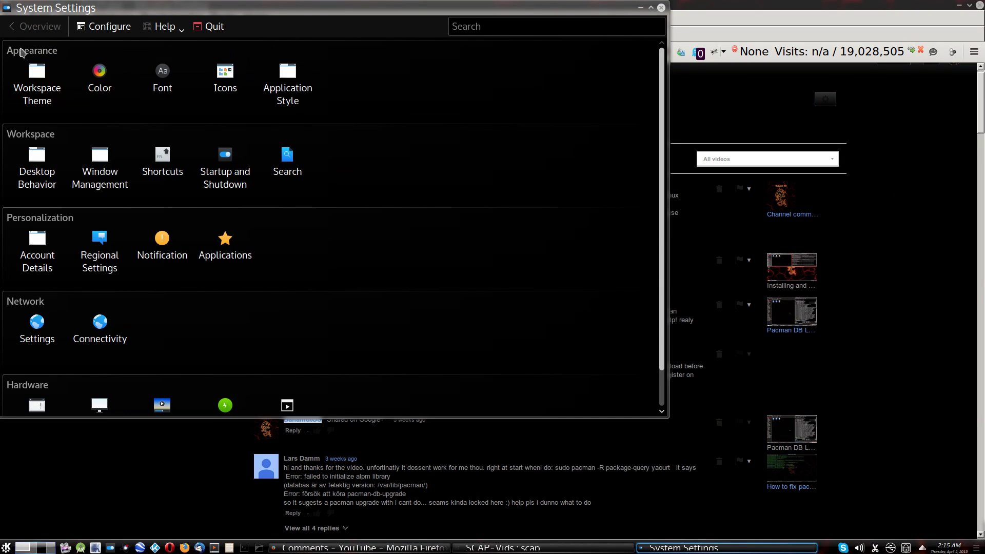
Open Input Devices under Hardware, reposition the window near screen center, and show the mouse settings.
scroll(60, 397, down, 1)
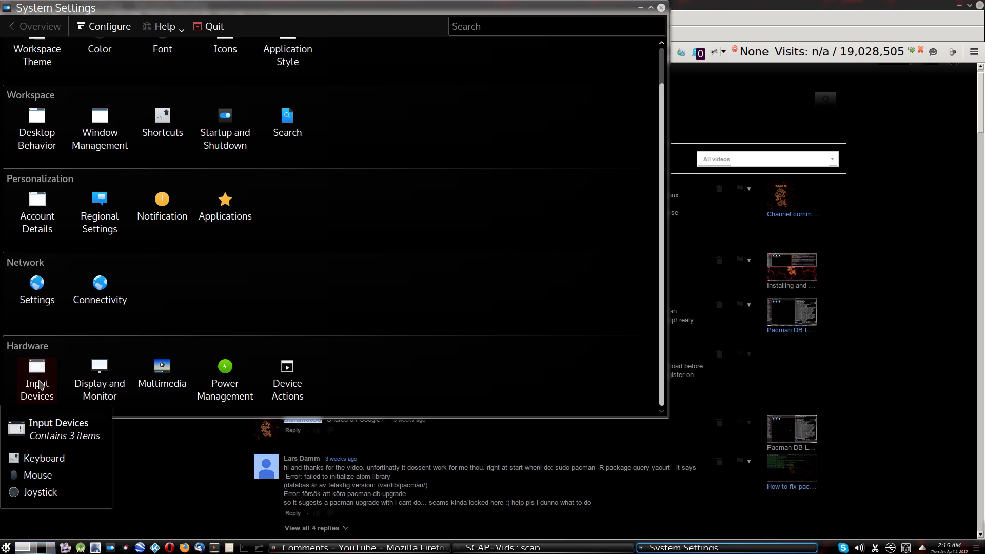
click(39, 382)
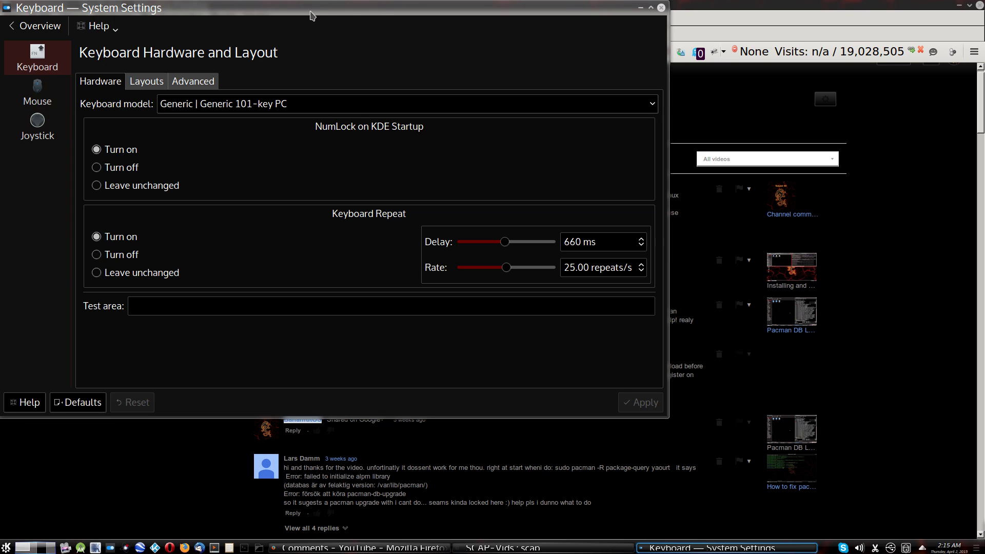
drag(313, 13, 526, 233)
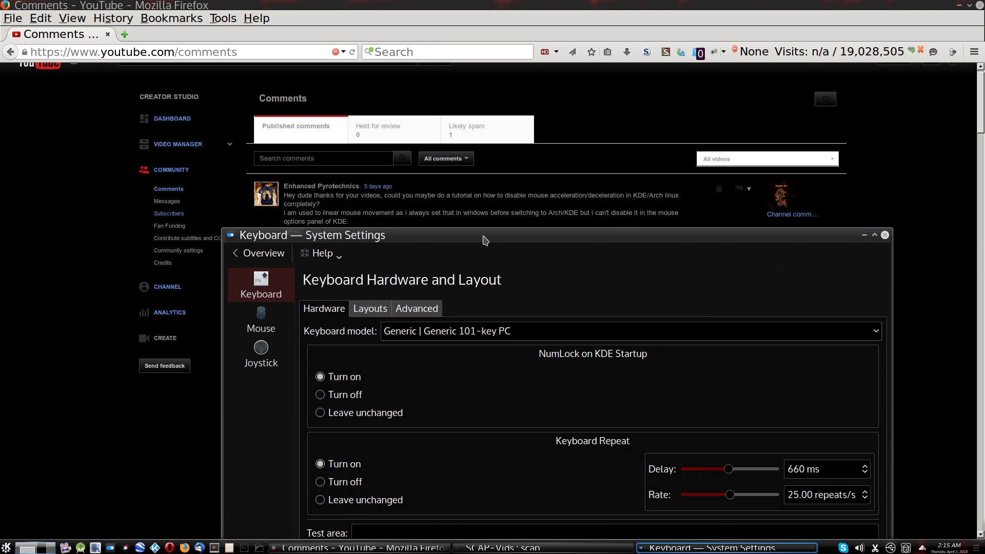
drag(485, 236, 420, 104)
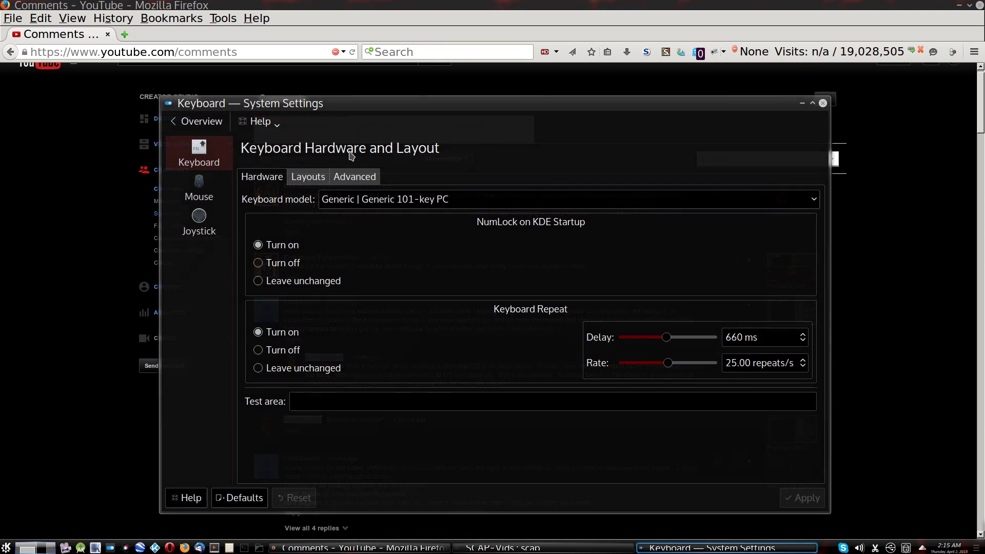
click(205, 193)
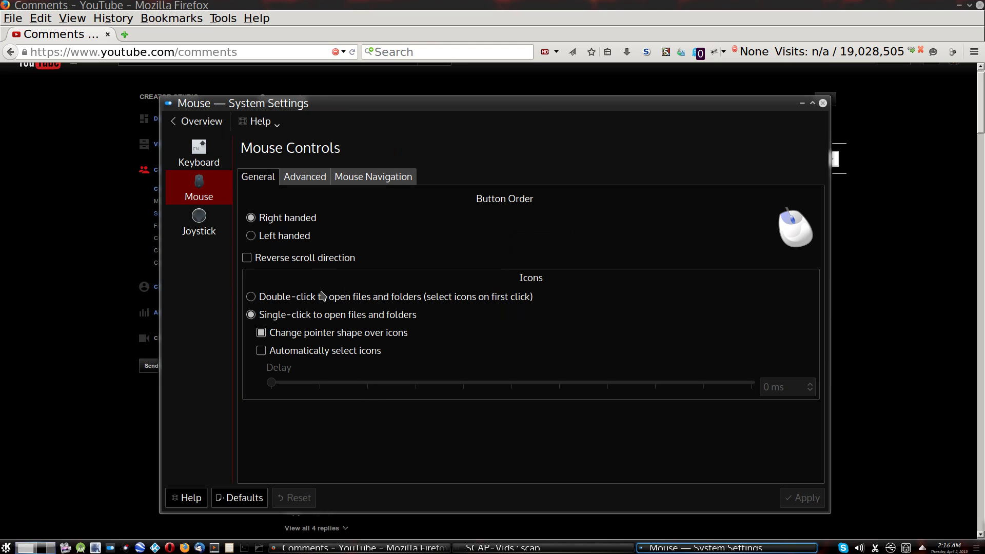
Open the Advanced tab showing pointer acceleration 2.0 x and threshold 4 pixels.
click(307, 182)
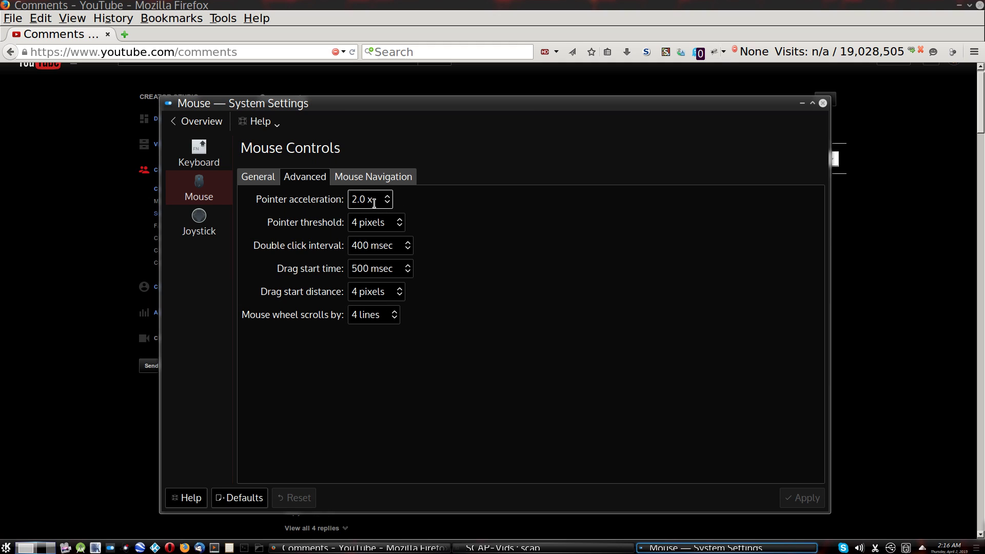
Change pointer acceleration from 2.0 x to 1.0 x and apply it.
drag(357, 200, 350, 200)
text(1)
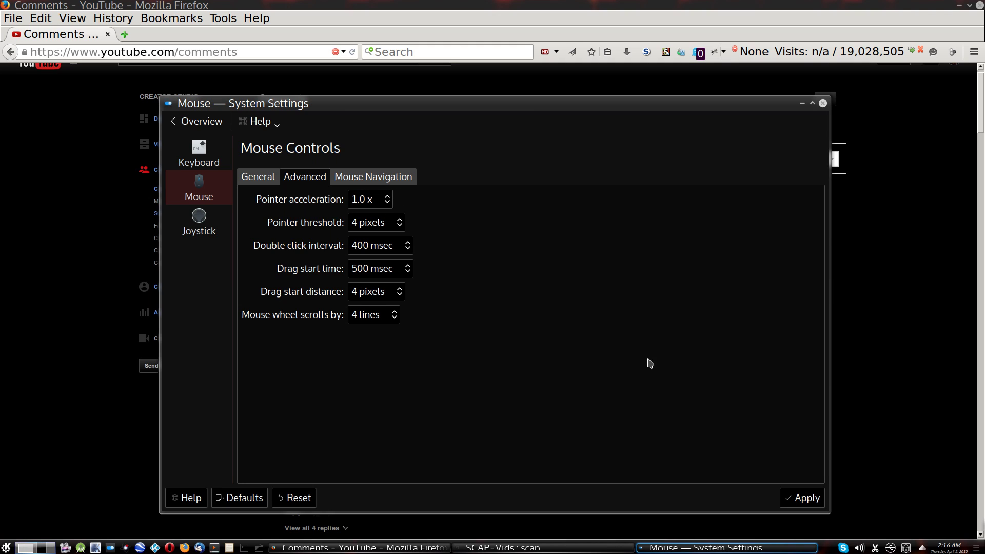
click(803, 497)
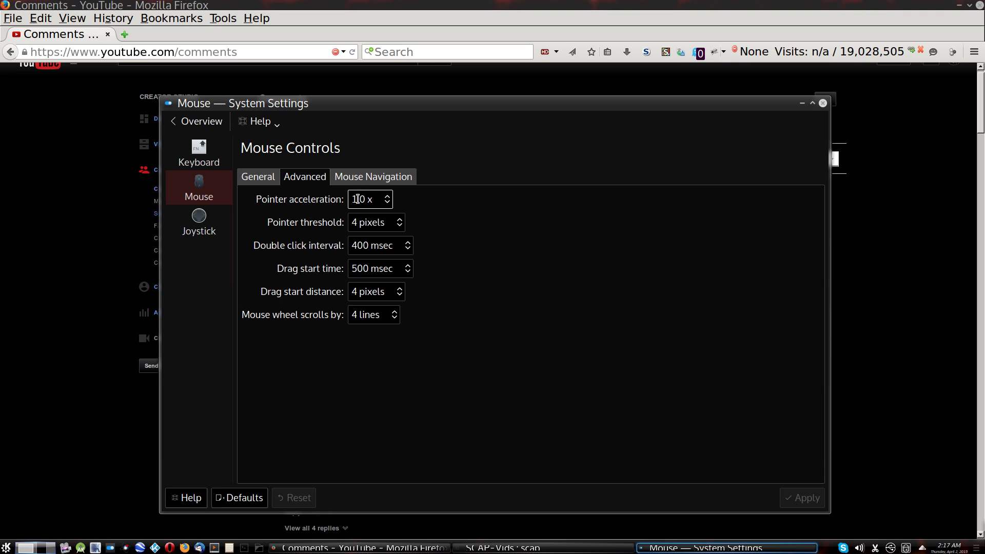
Set pointer acceleration to 2.0 x and apply it.
drag(358, 199, 347, 200)
text(2)
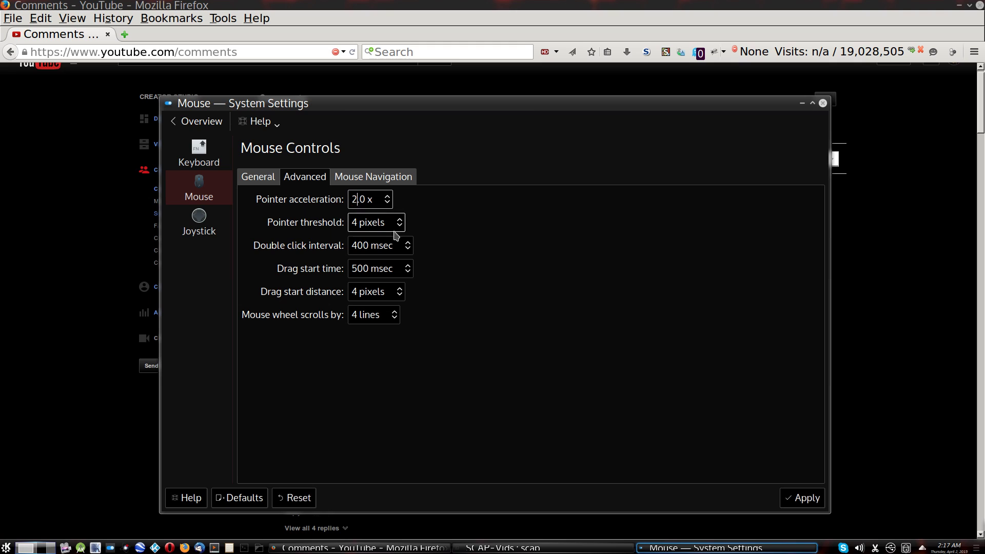
click(795, 501)
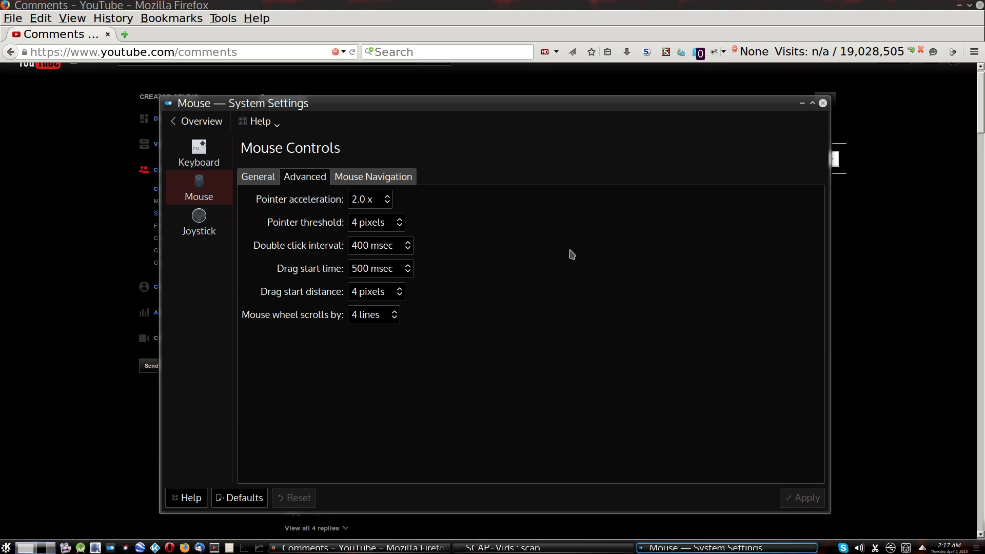
Raise pointer acceleration to 4.0 x and apply it.
double_click(355, 199)
text(4)
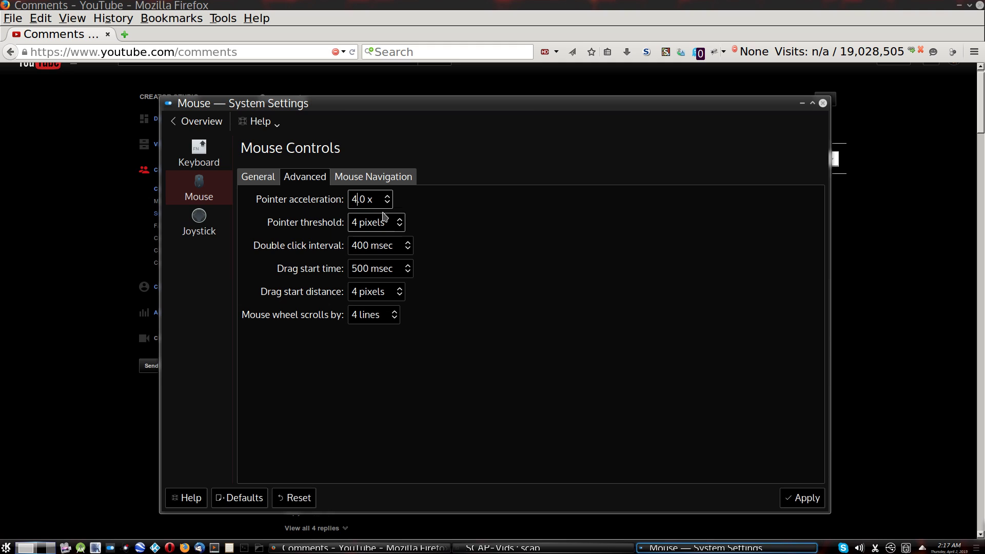
click(793, 508)
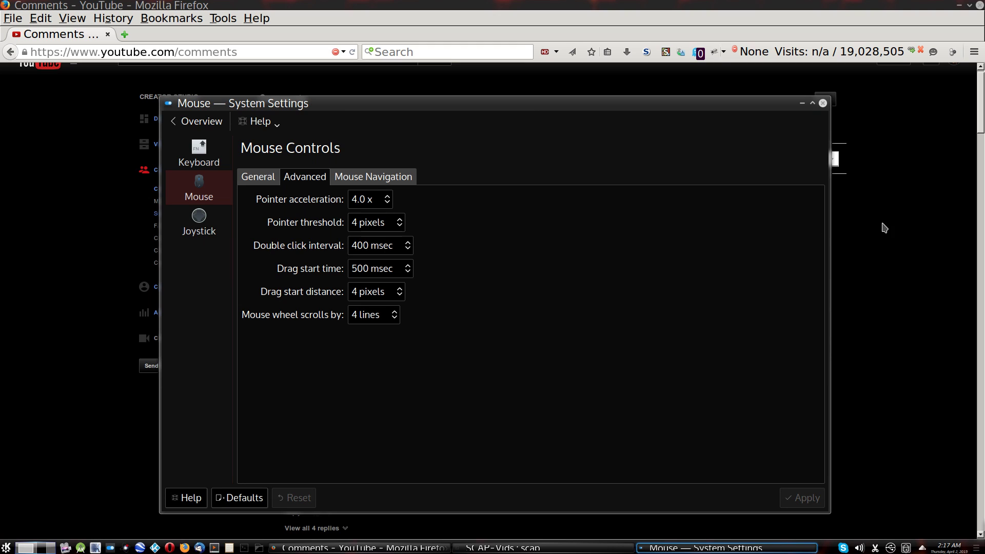
Restore pointer acceleration to 2.0 x and apply it.
click(355, 196)
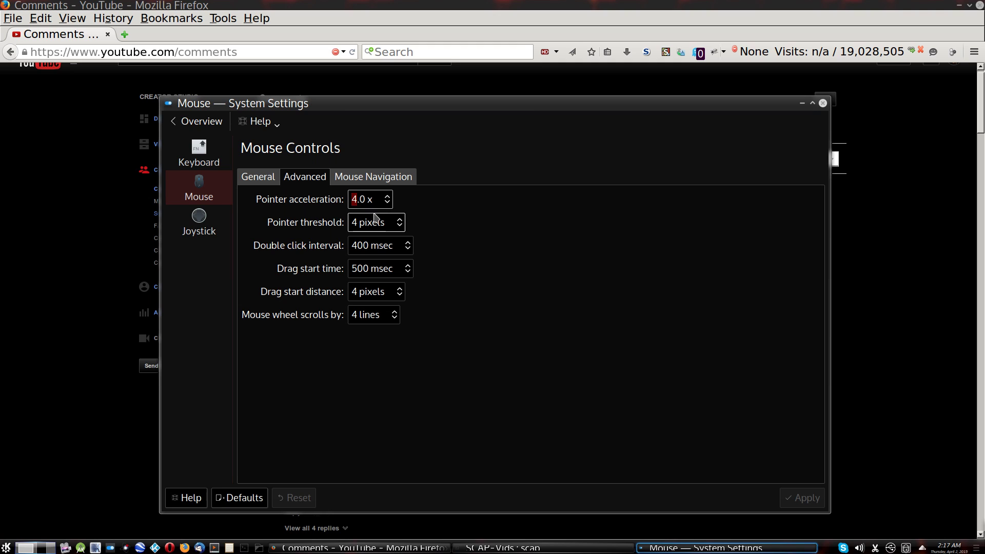
key(BackSpace)
text(2)
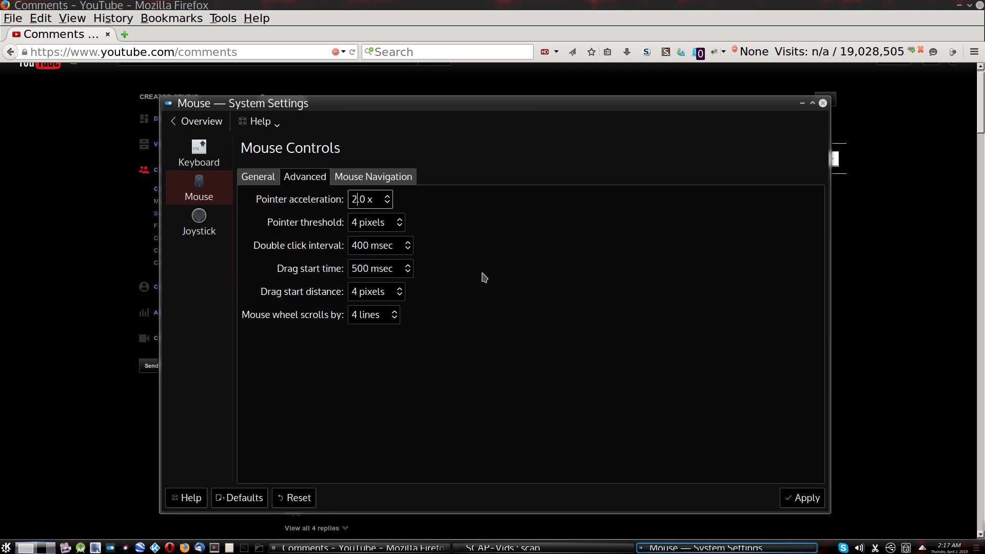
click(790, 496)
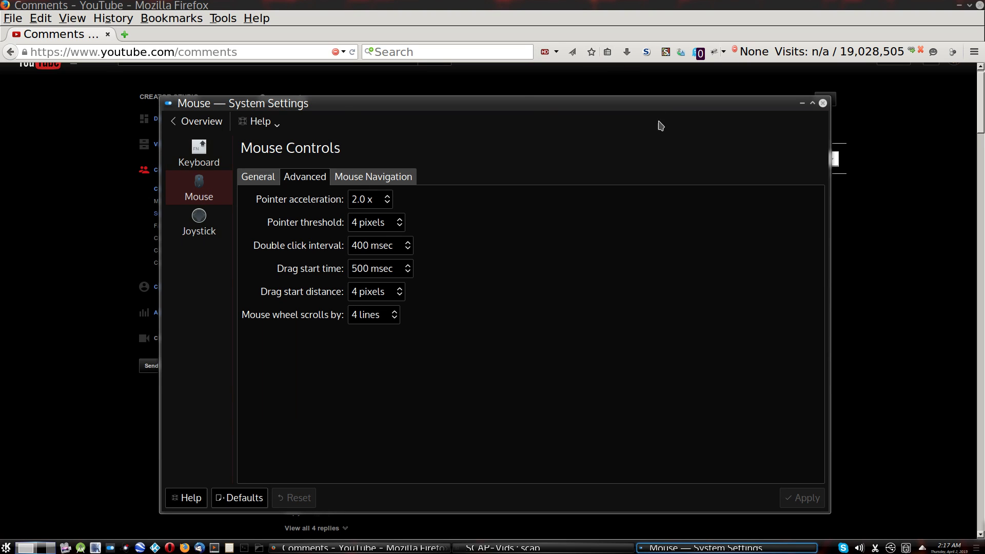
Attempt to set pointer acceleration to 0, which the field does not accept.
click(367, 199)
triple_click(365, 199)
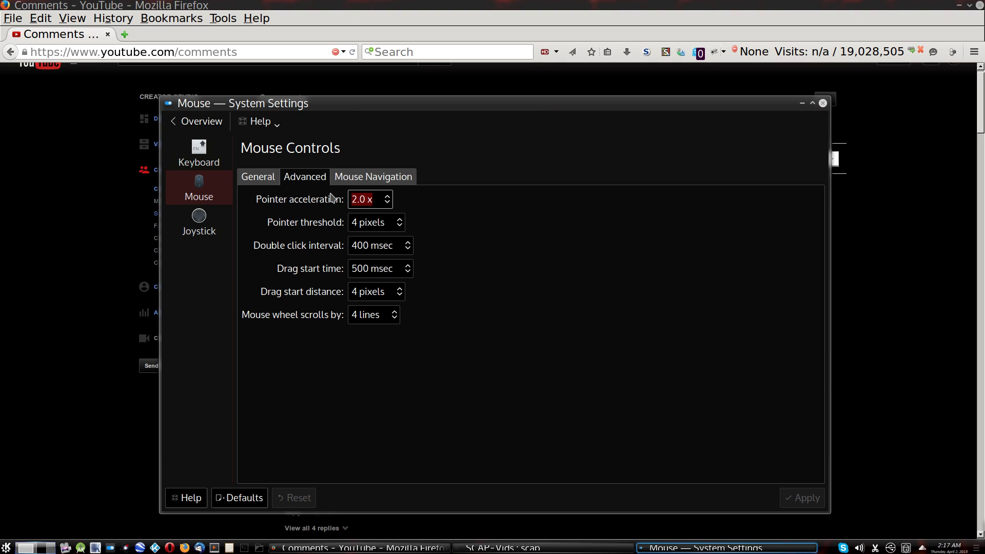
click(363, 200)
key(BackSpace)
key(BackSpace)
key(BackSpace)
text(0)
key(Return)
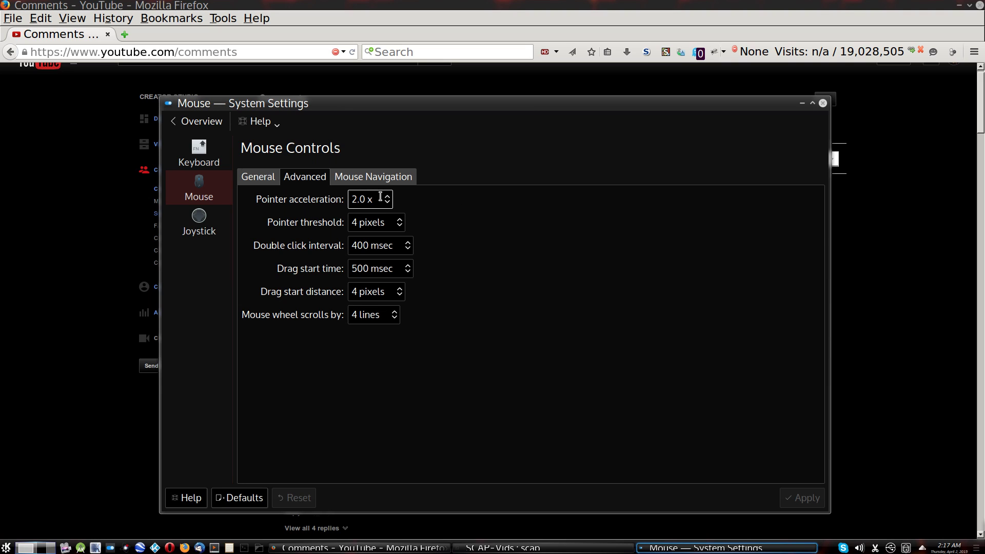
drag(380, 199, 330, 199)
text(0)
key(Return)
Replace the acceleration value with 0.1 x and apply it.
drag(374, 199, 342, 201)
click(558, 298)
drag(364, 199, 341, 204)
key(BackSpace)
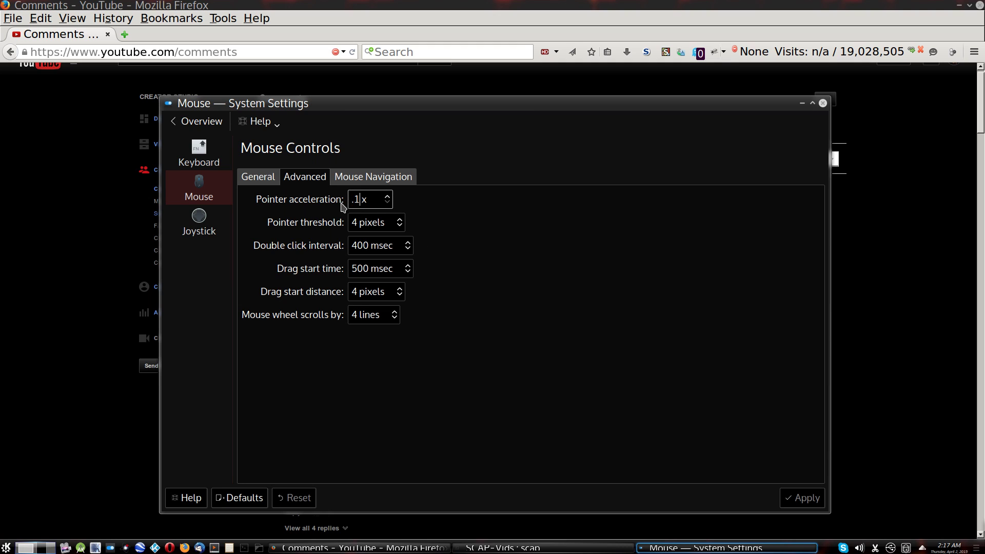
text(0.1)
click(361, 200)
click(796, 497)
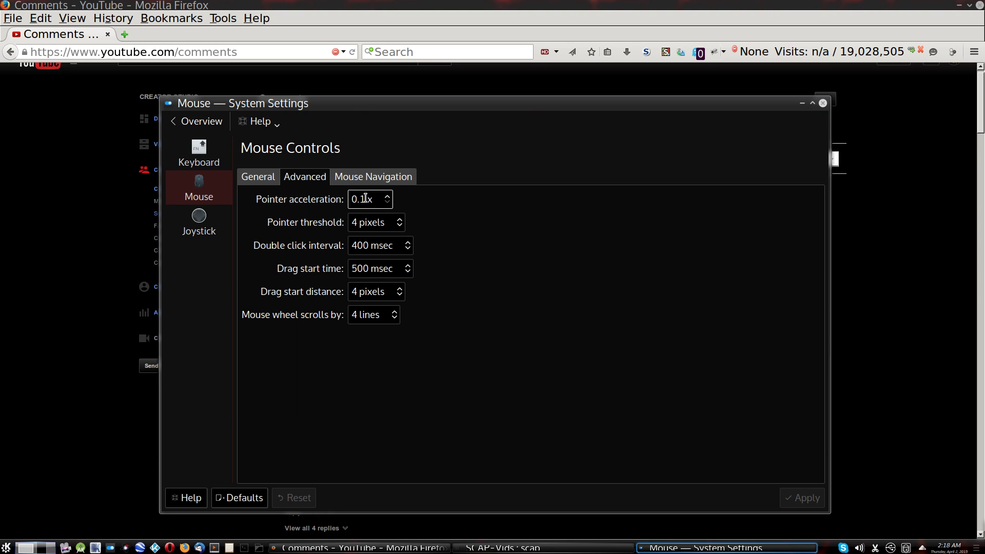
Restore pointer acceleration to 2.0 x, apply it, and close System Settings.
drag(364, 199, 350, 200)
text(2.0)
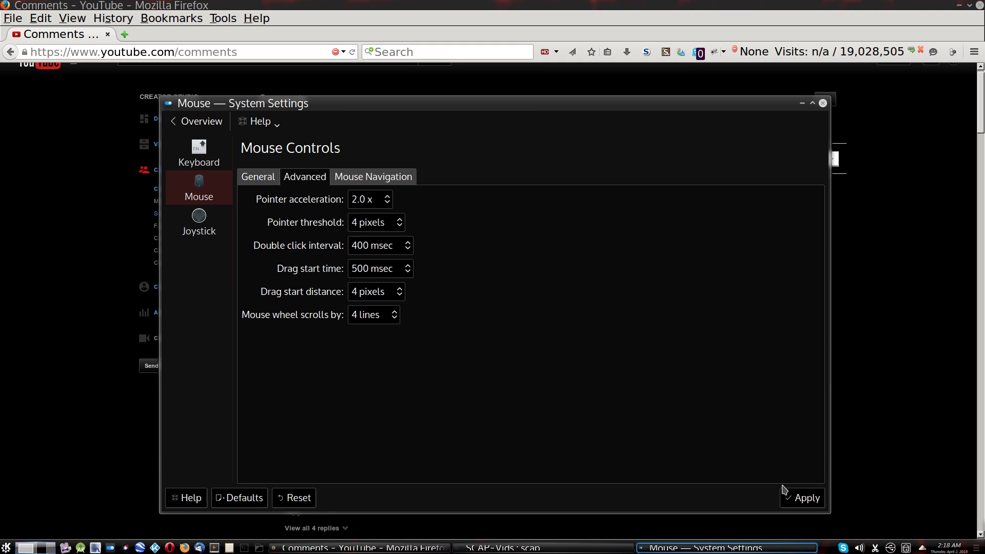
click(798, 499)
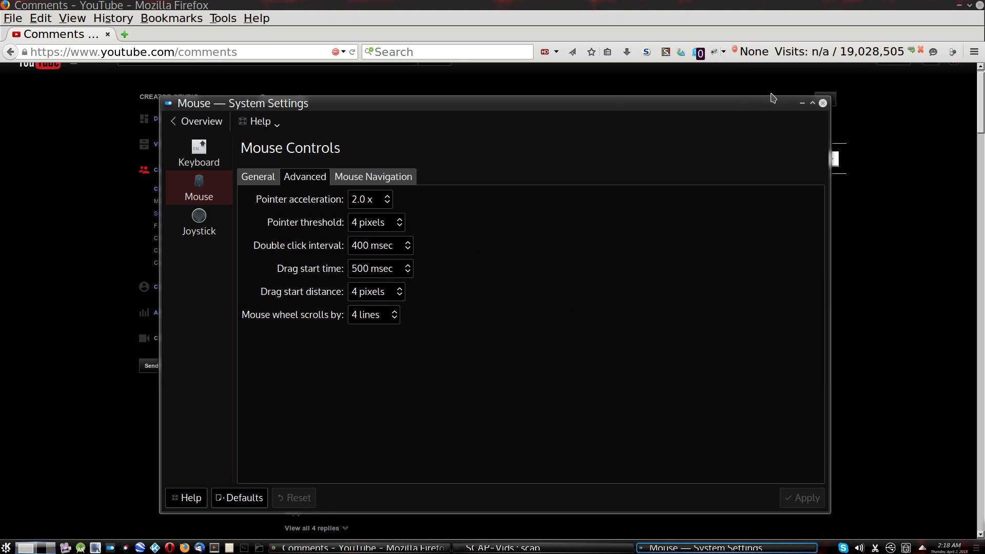
click(822, 103)
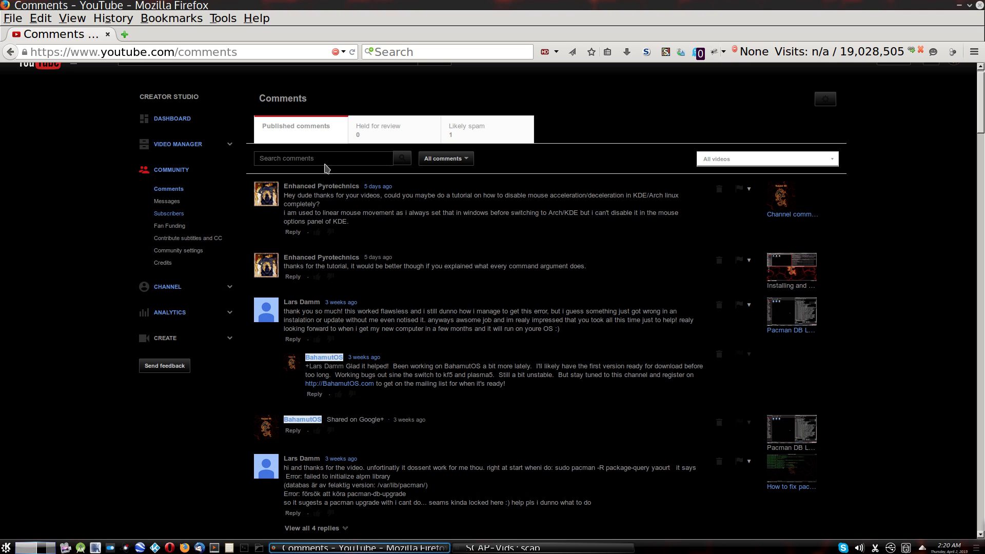
mouse_move(318, 190)
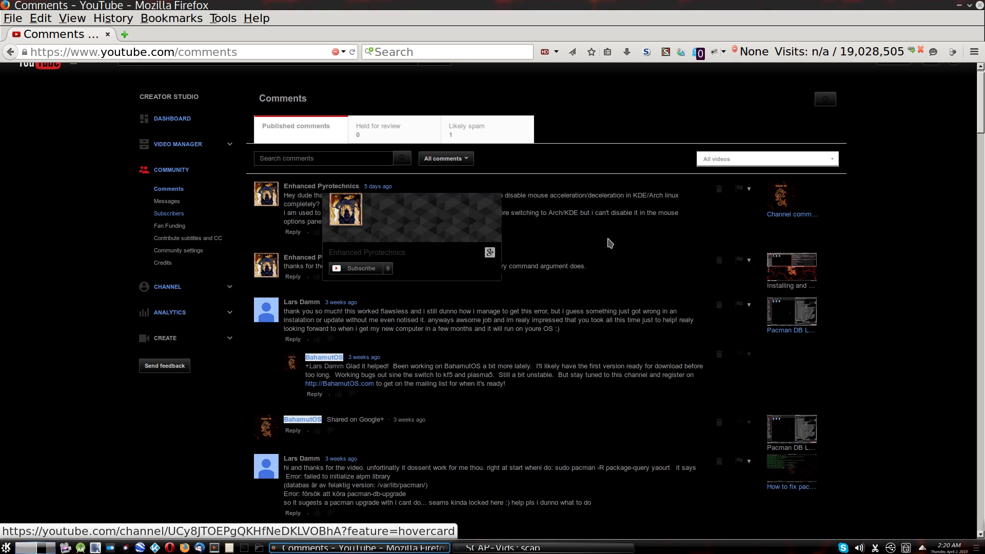